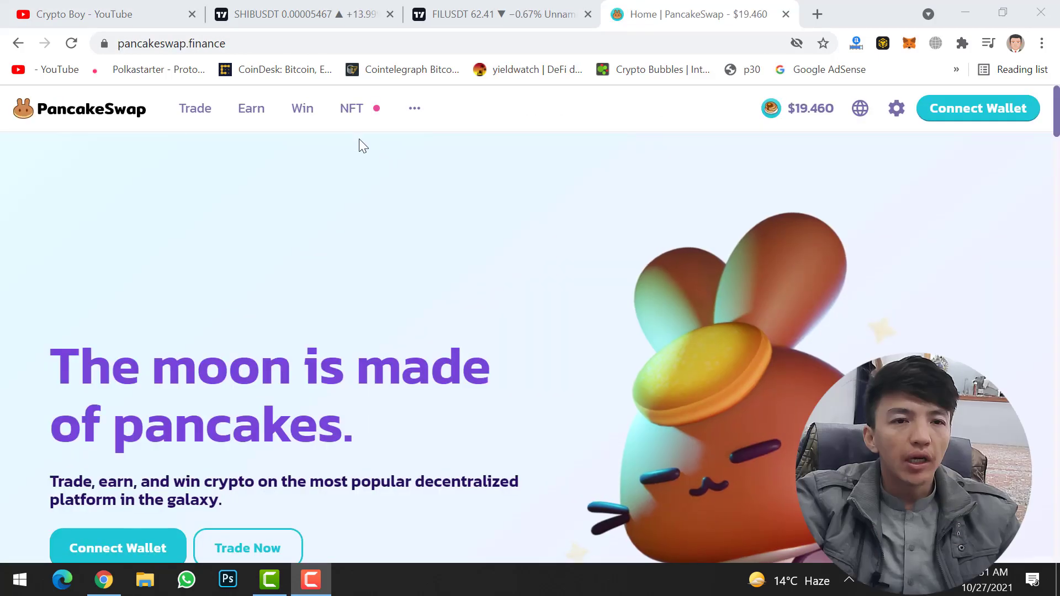
Open the token Exchange page in PancakeSwap's Trade section
mouse_move(356, 113)
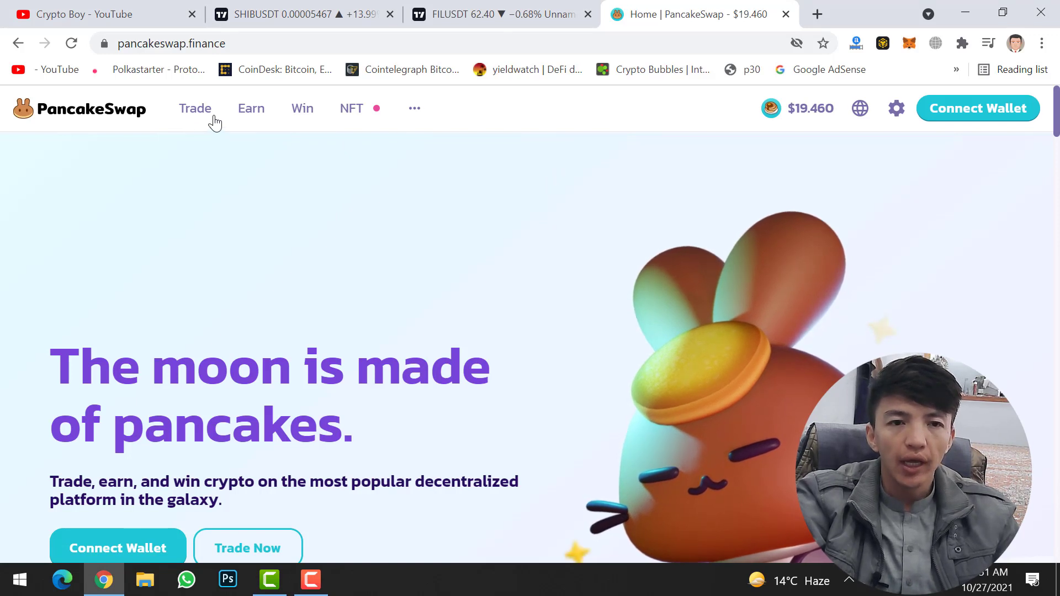
click(370, 121)
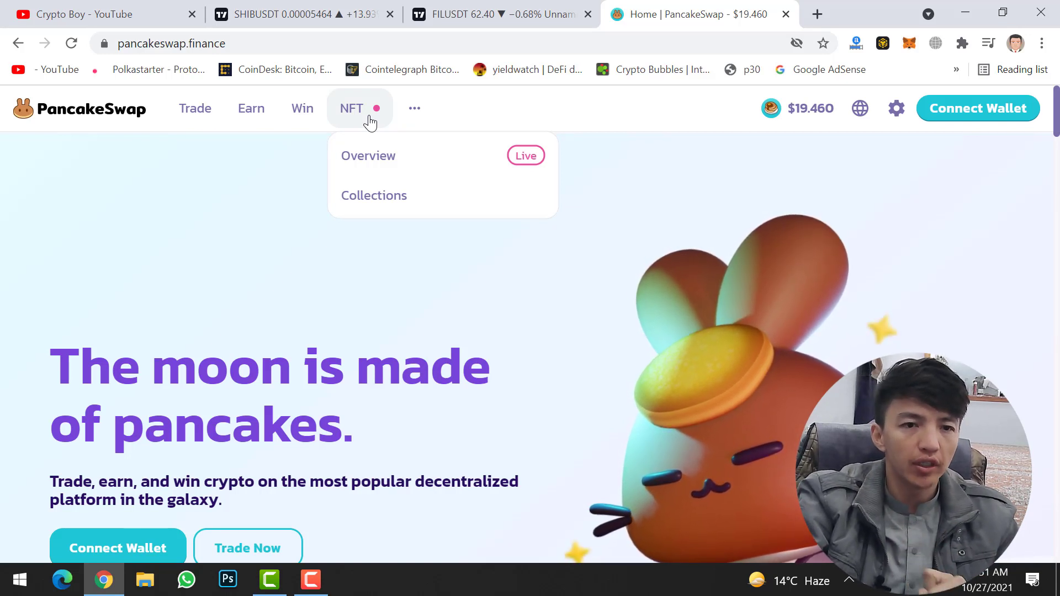
click(197, 117)
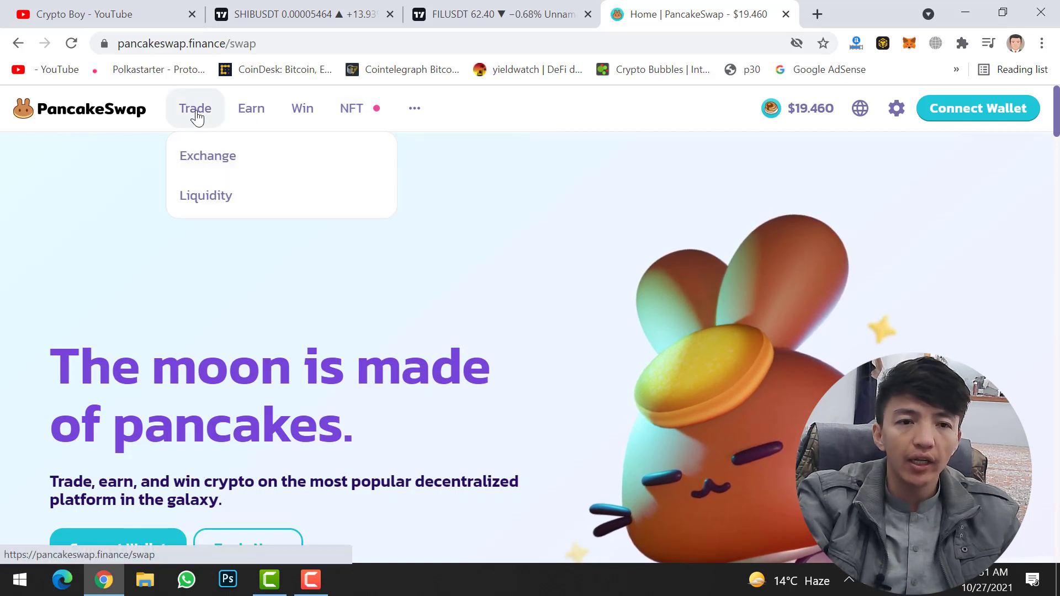
click(193, 160)
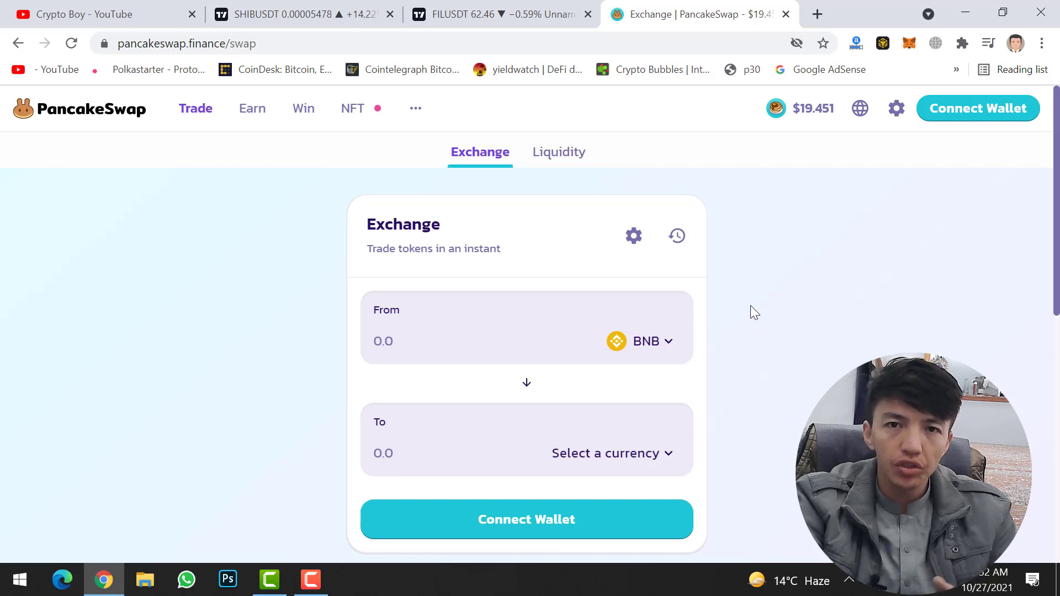
Connect the MetaMask wallet to PancakeSwap and check the connected account
click(976, 116)
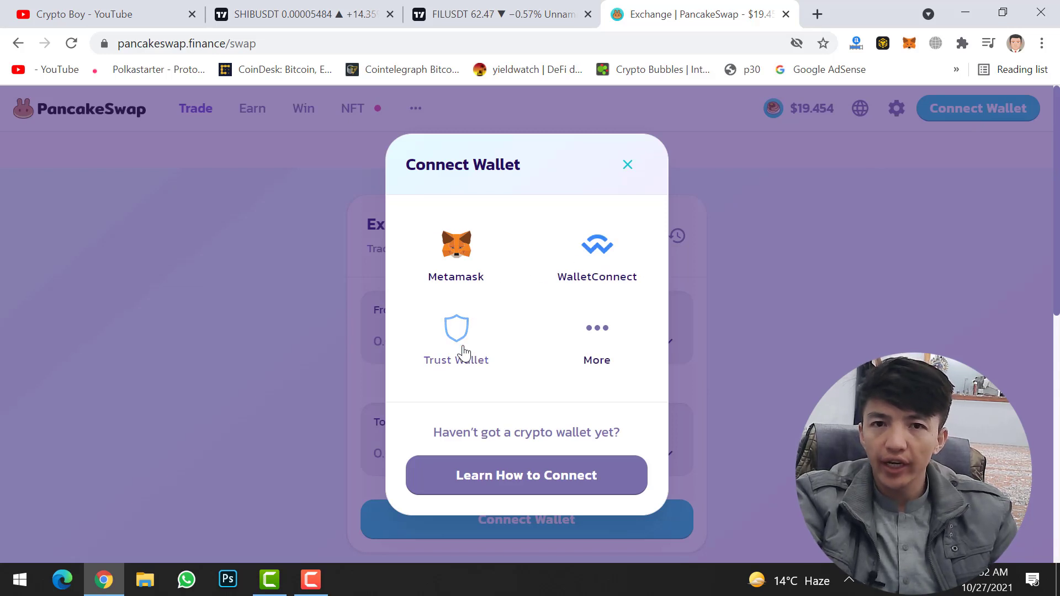
click(462, 248)
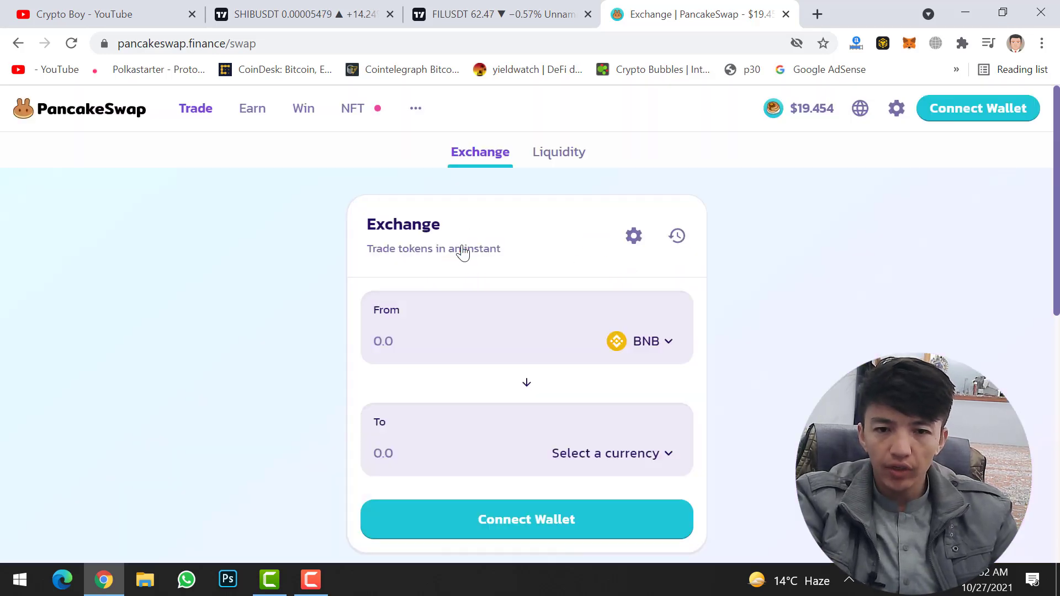
mouse_move(963, 111)
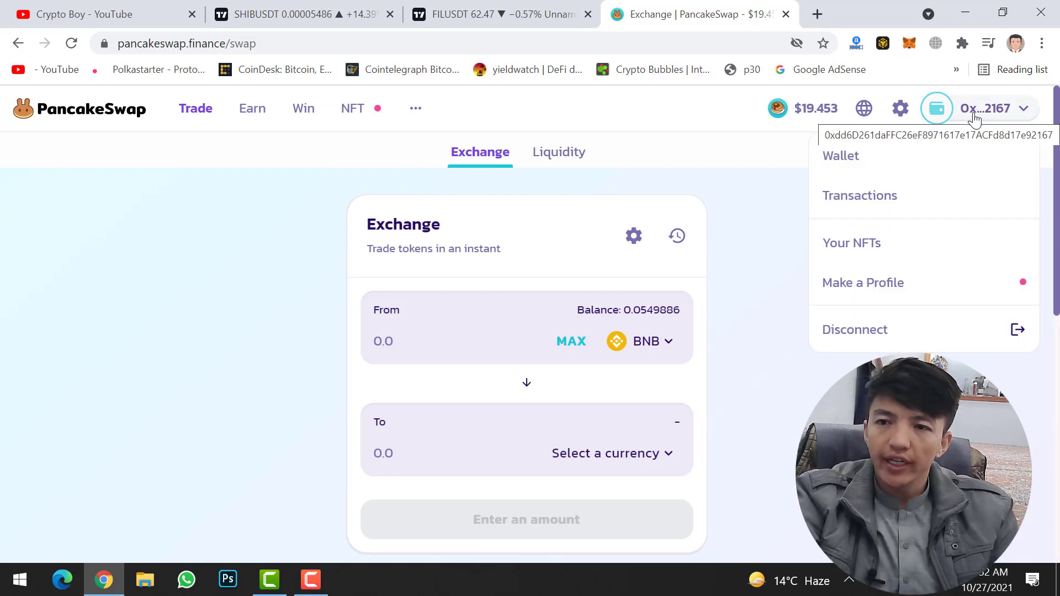
Browse the wallet's tokens available as the currency to swap from
click(647, 347)
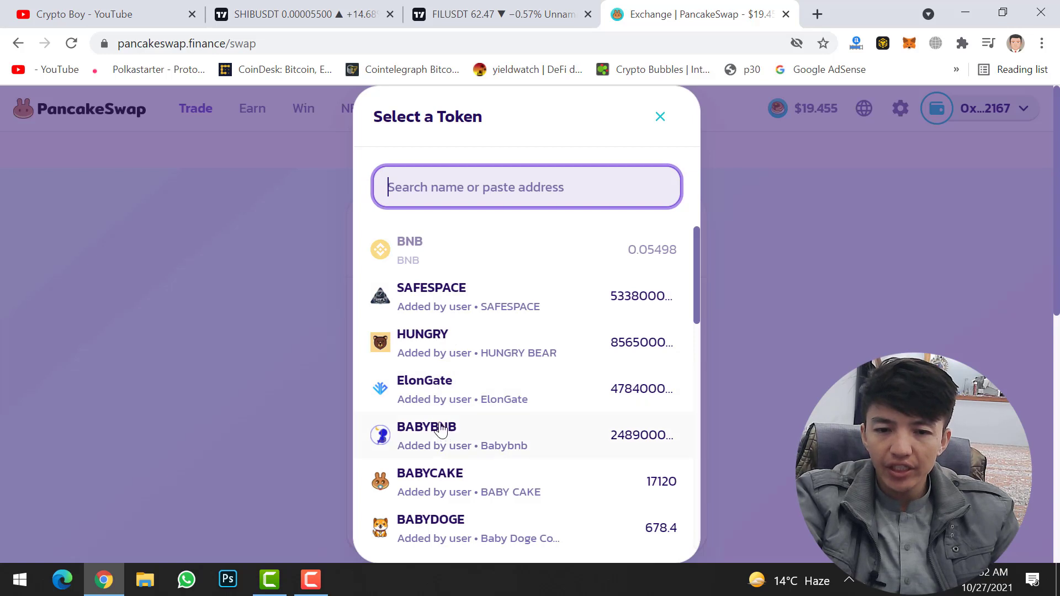
scroll(441, 433, down, 2)
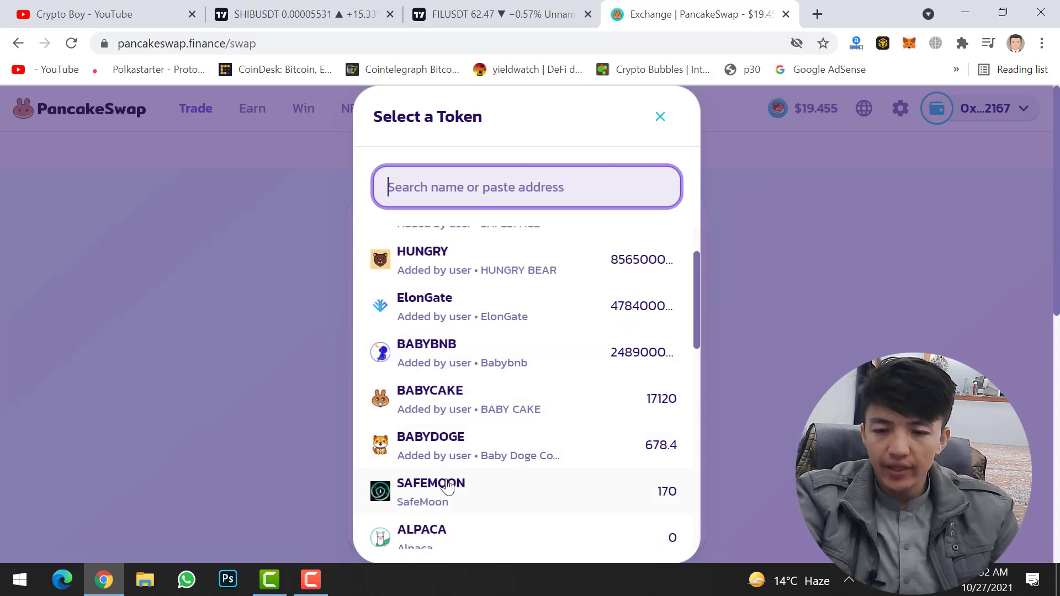
scroll(451, 386, up, 2)
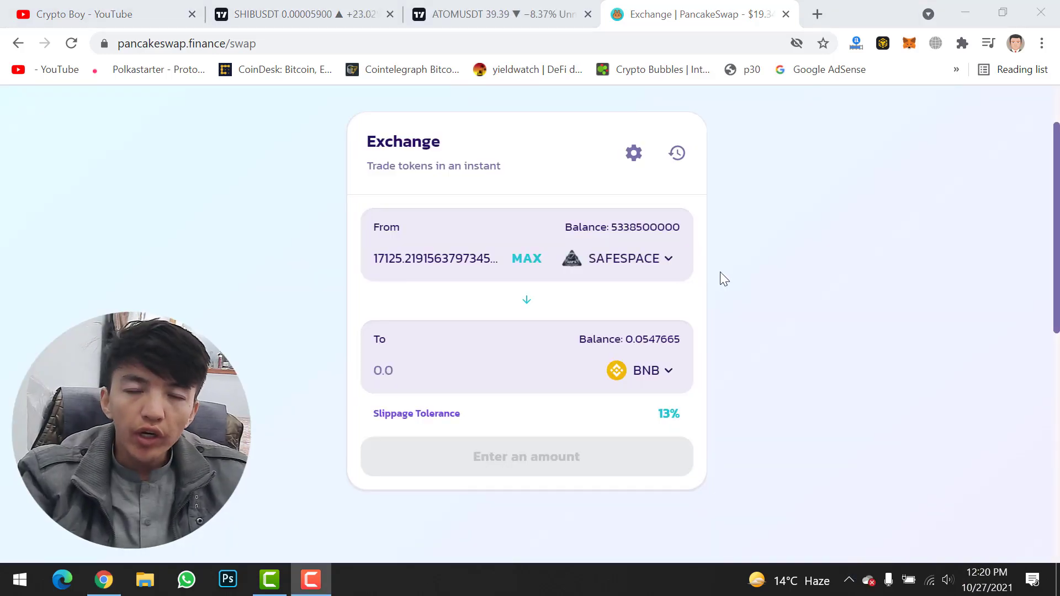
Check the SAFESPACE entry in the From currency's token list and close the list without changing the token
click(616, 265)
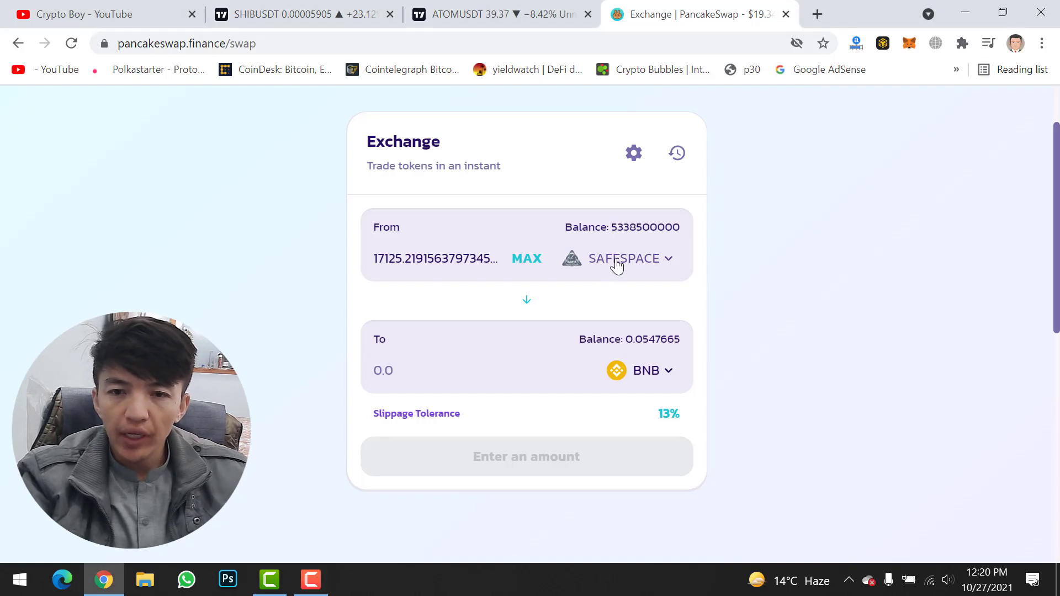
click(617, 265)
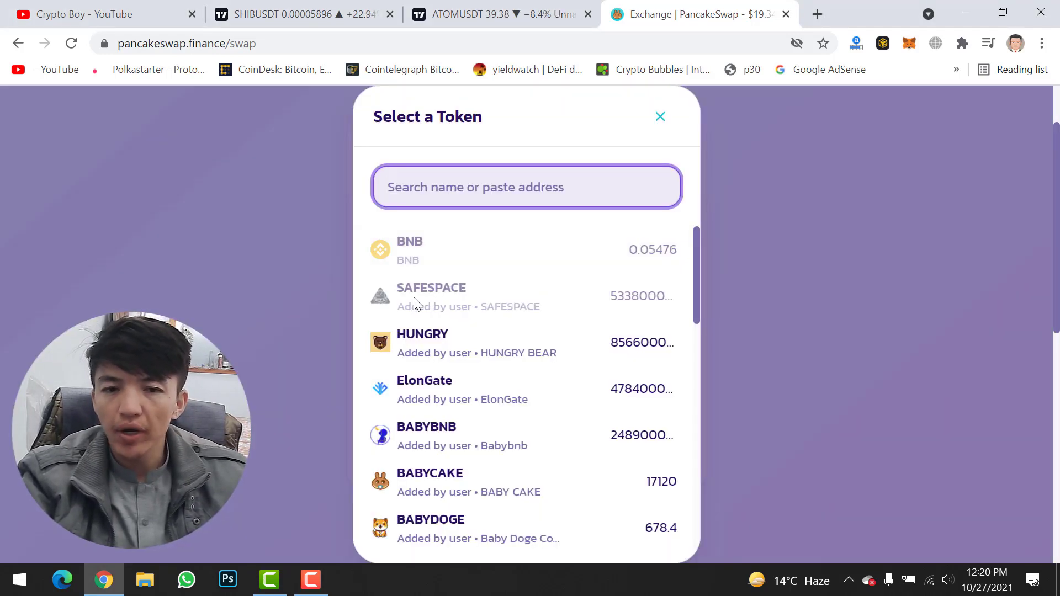
click(772, 267)
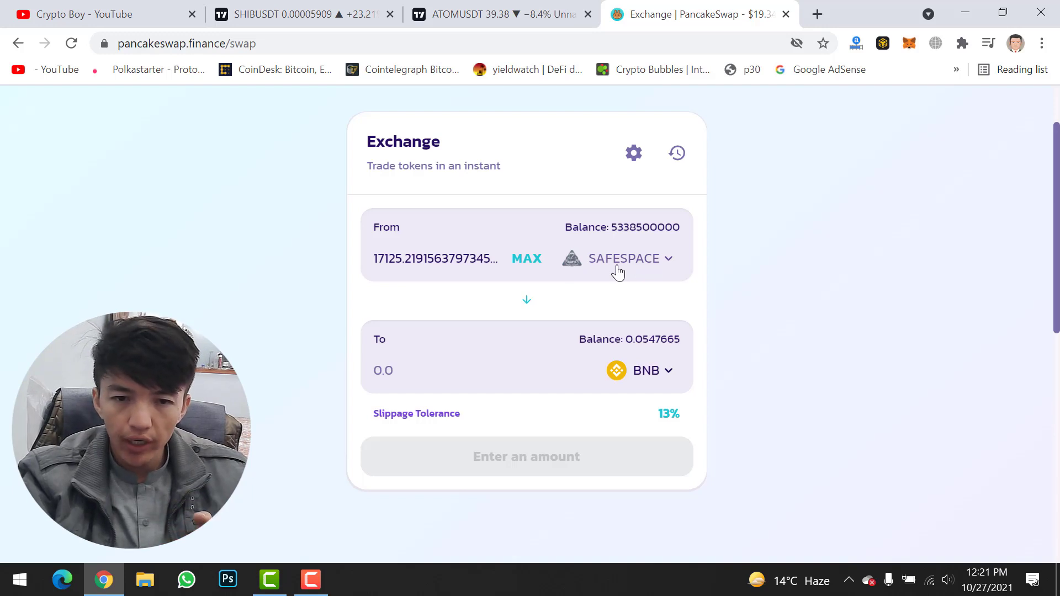
Search the To currency's token list for "bnb" and close the list, keeping BNB as the token to receive
click(652, 376)
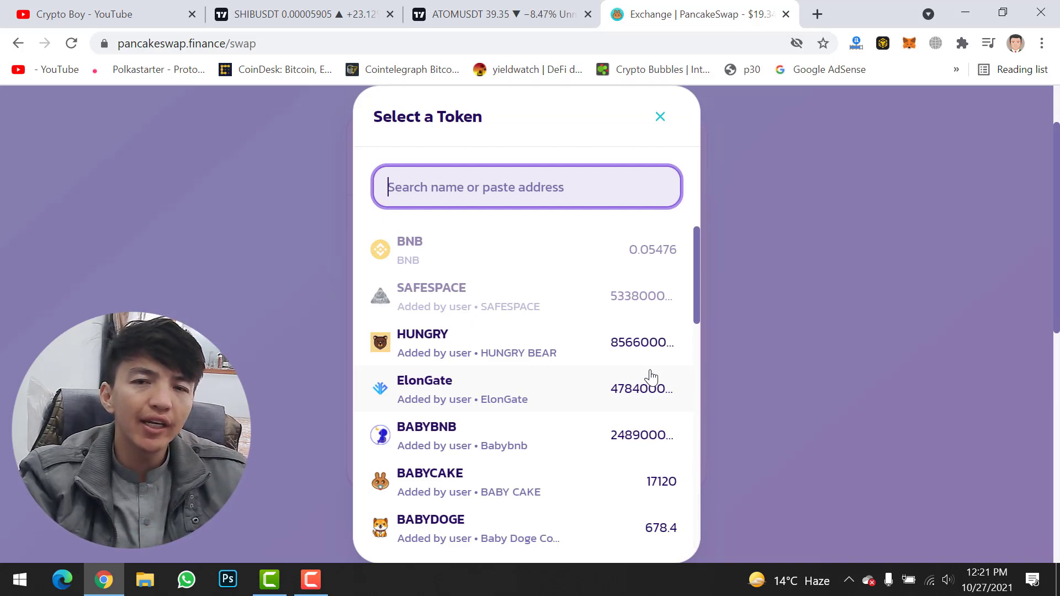
click(521, 242)
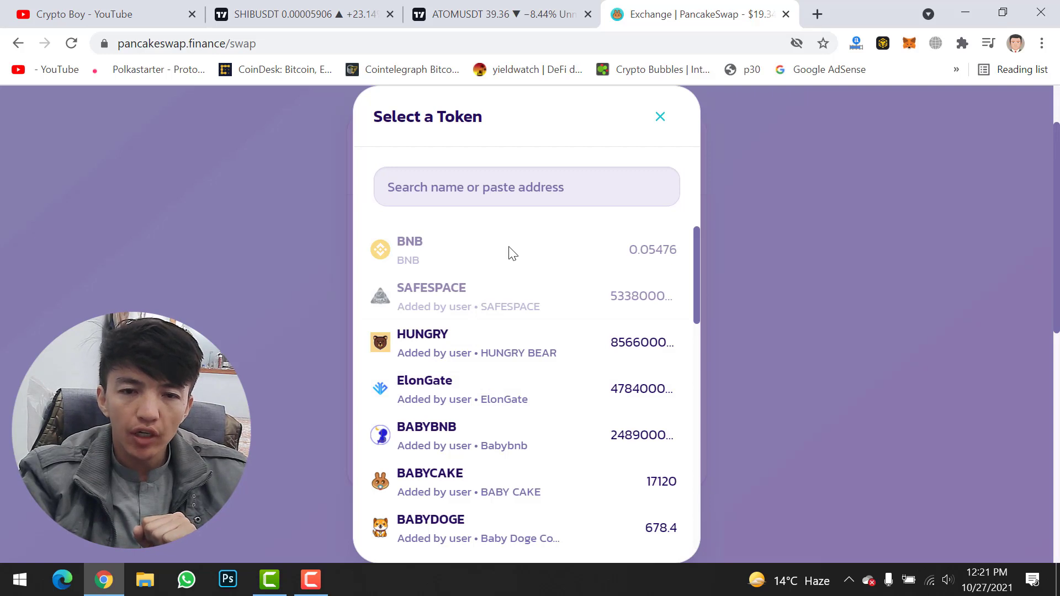
click(566, 186)
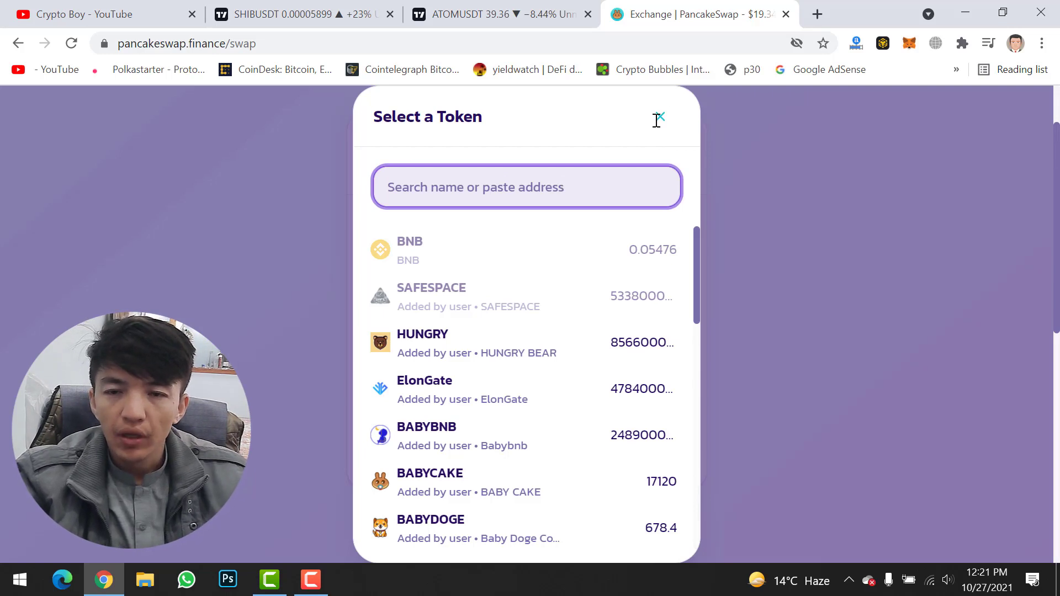
text(bnb)
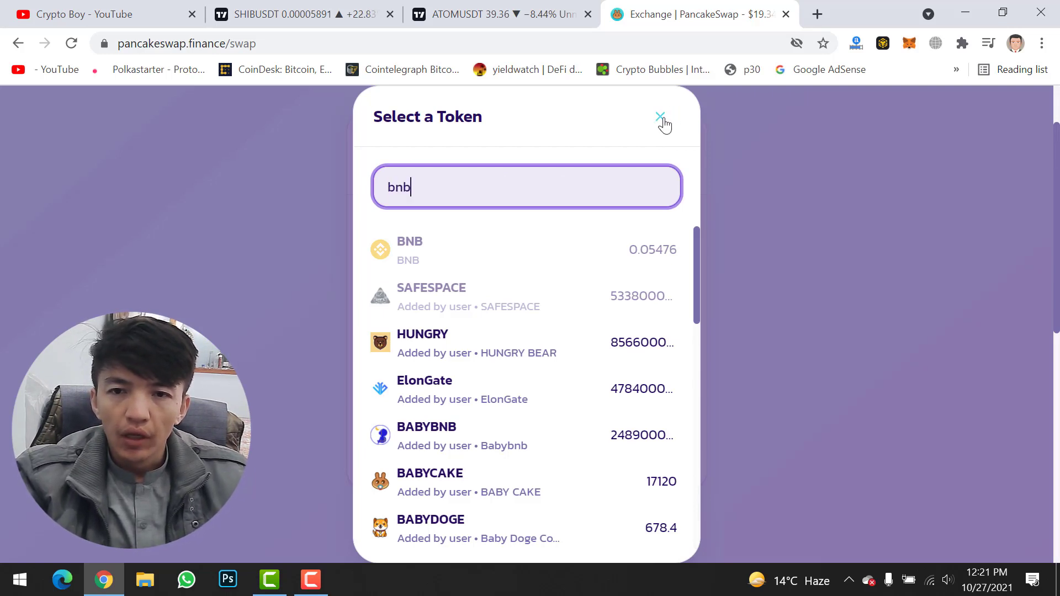
click(663, 120)
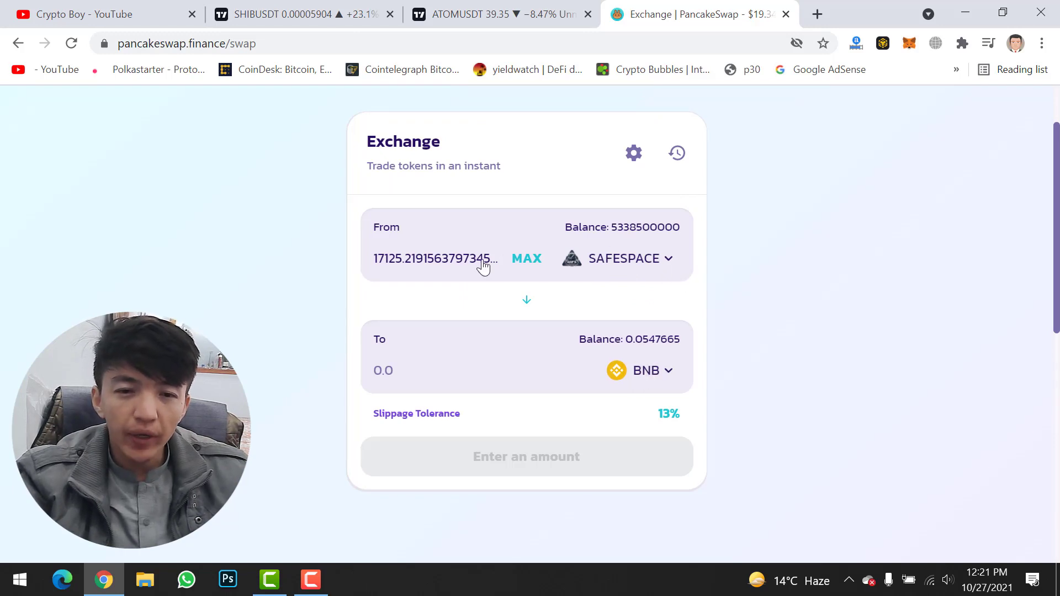
Set the swap amount to the maximum SAFESPACE balance and approve PancakeSwap to spend SAFESPACE in MetaMask
click(527, 259)
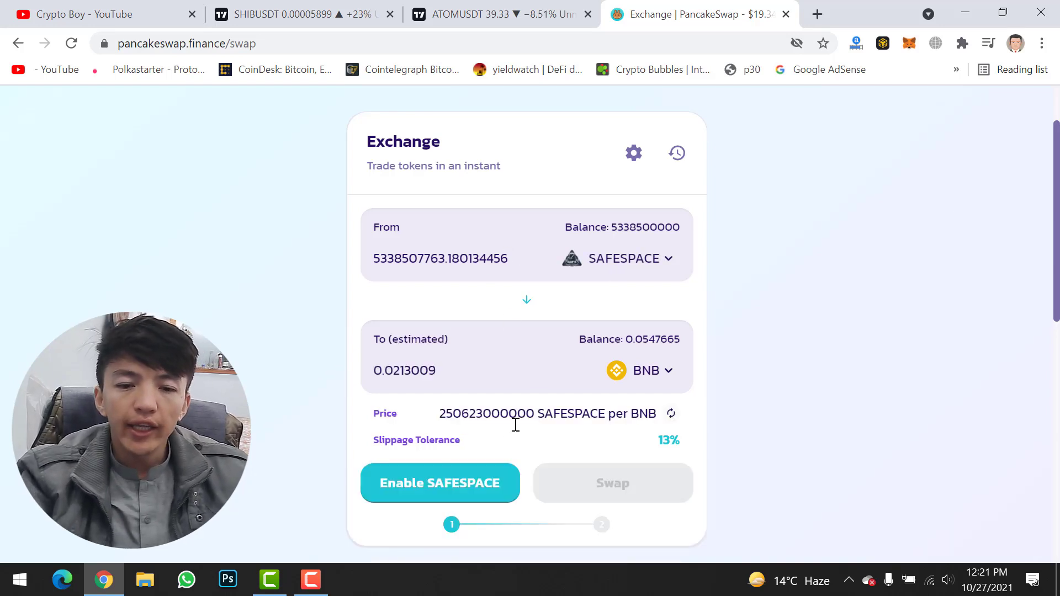
click(442, 488)
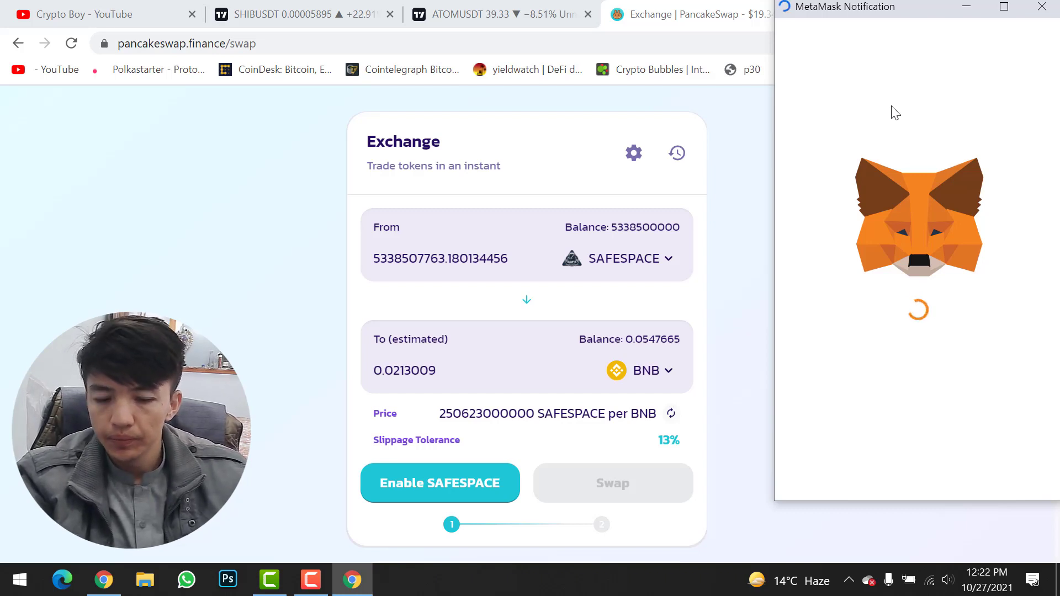
scroll(939, 281, down, 2)
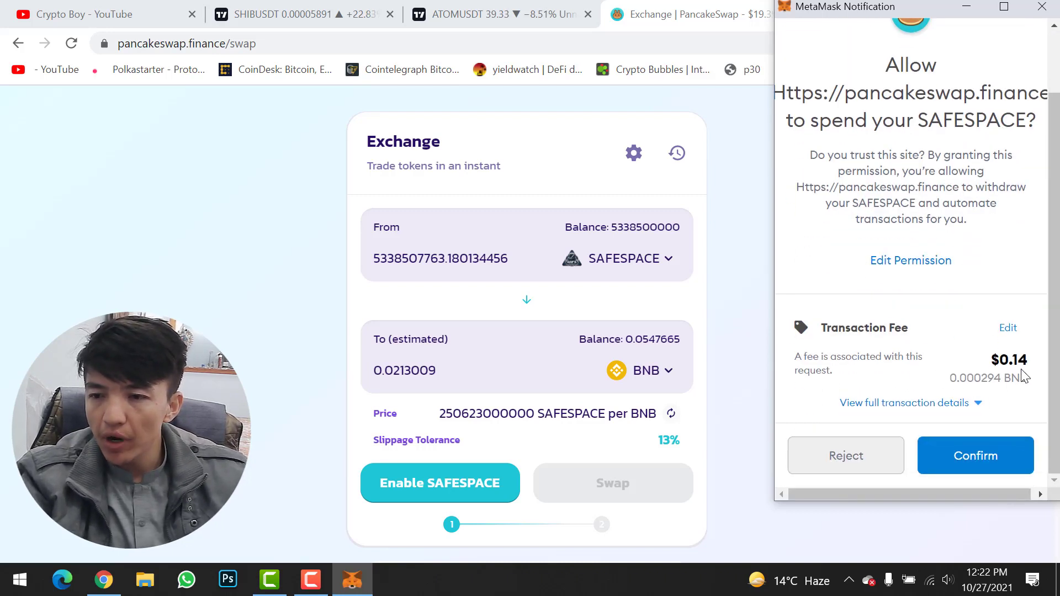
click(975, 460)
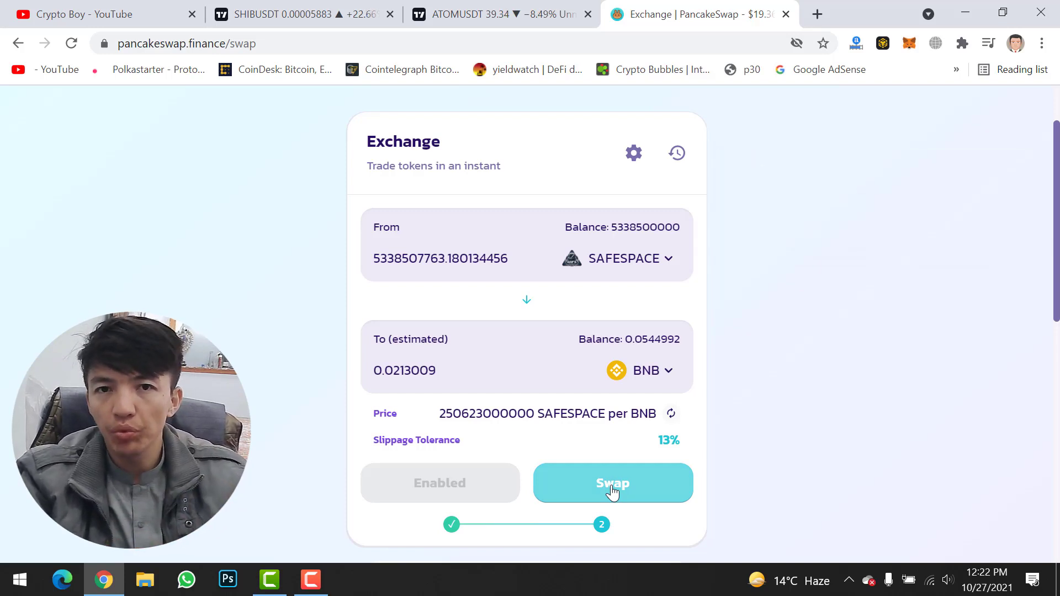
Swap the SAFESPACE amount for BNB and confirm the transaction in MetaMask
click(612, 491)
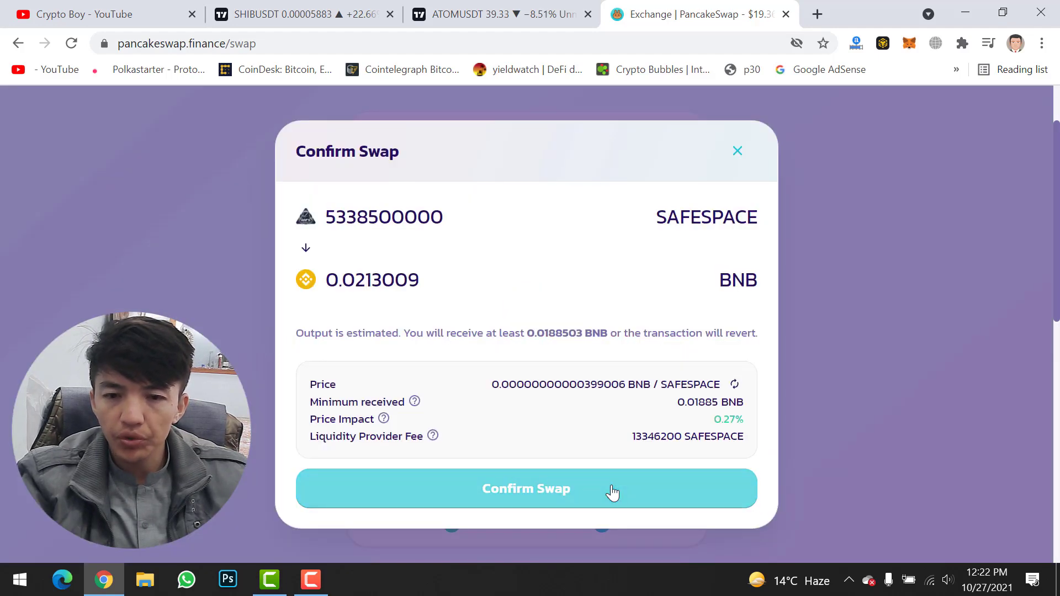
click(558, 491)
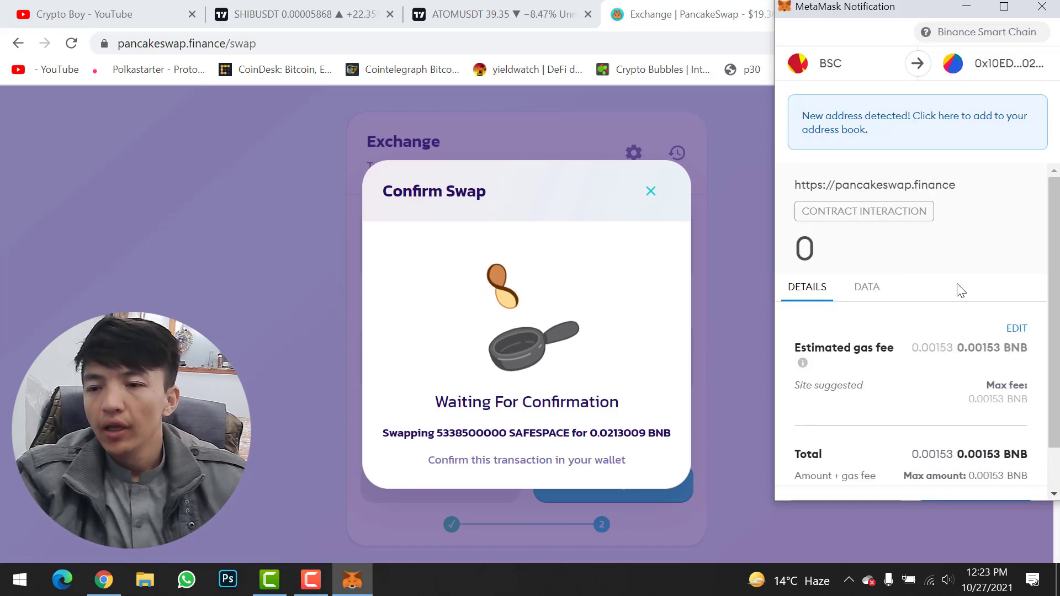
scroll(961, 291, down, 1)
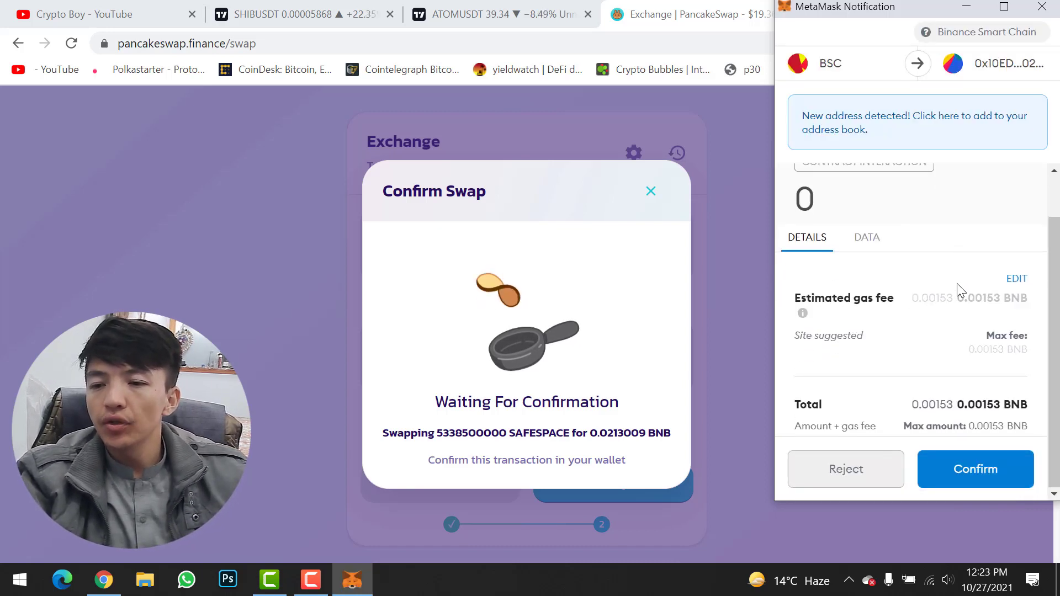
click(978, 475)
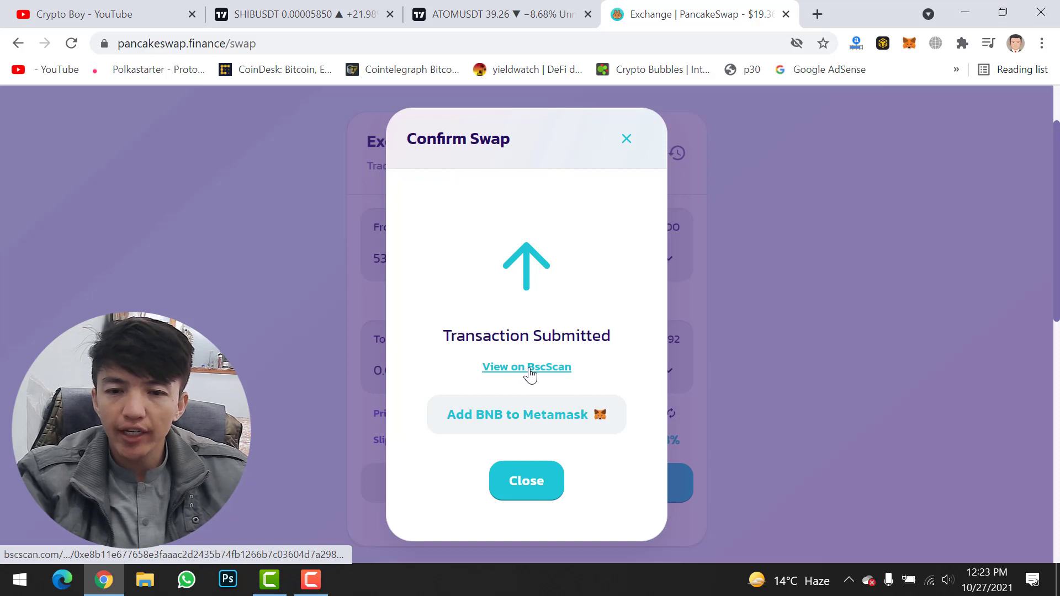
Check the BNB amount in the swap receipt and open the transaction on BscScan, keeping only one browser tab of it
middle_click(530, 375)
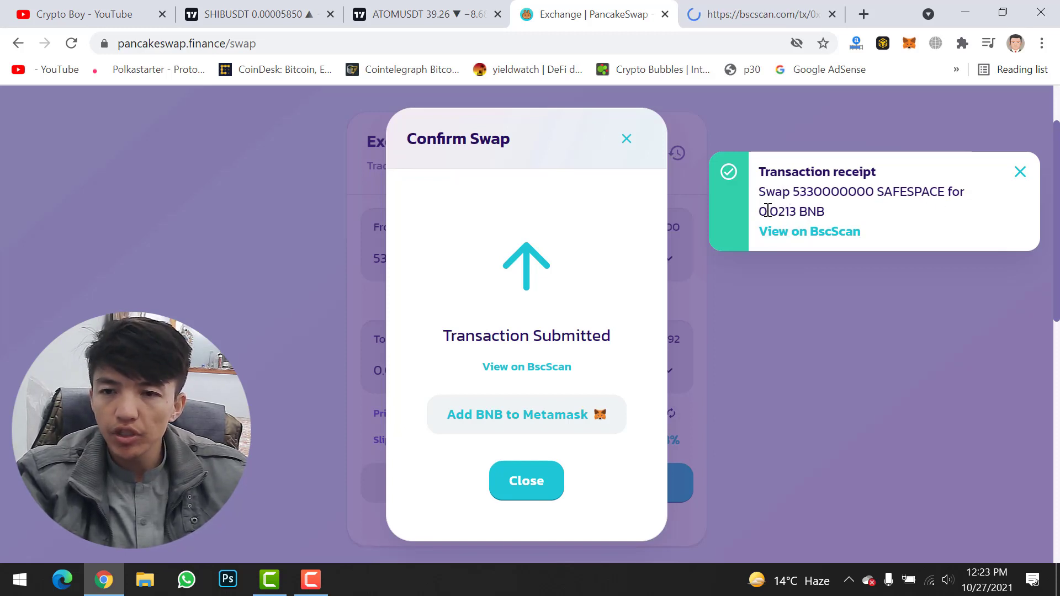
drag(768, 211, 794, 238)
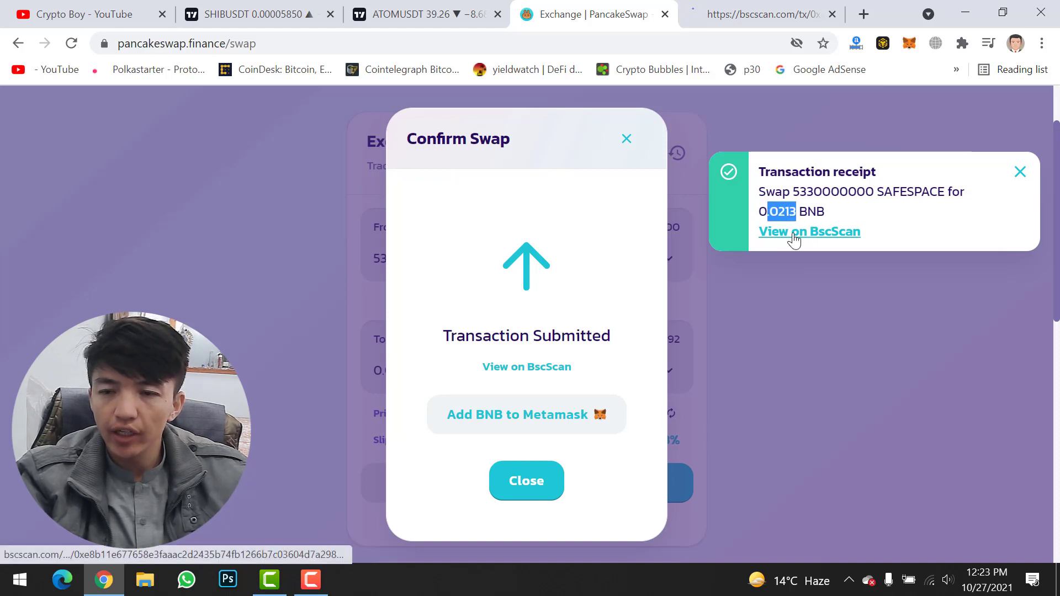
click(794, 236)
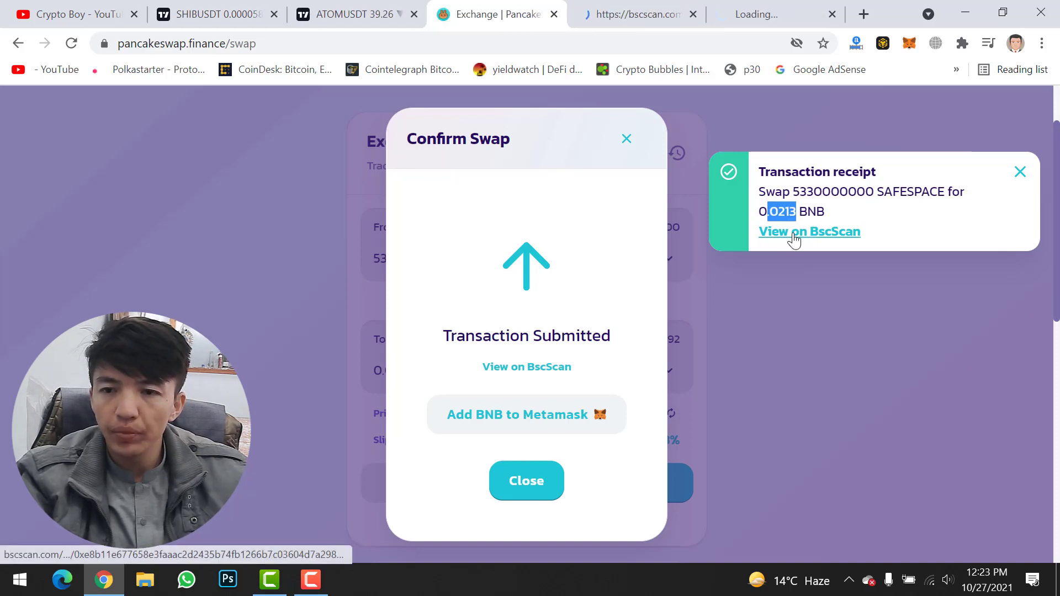
click(692, 15)
click(642, 8)
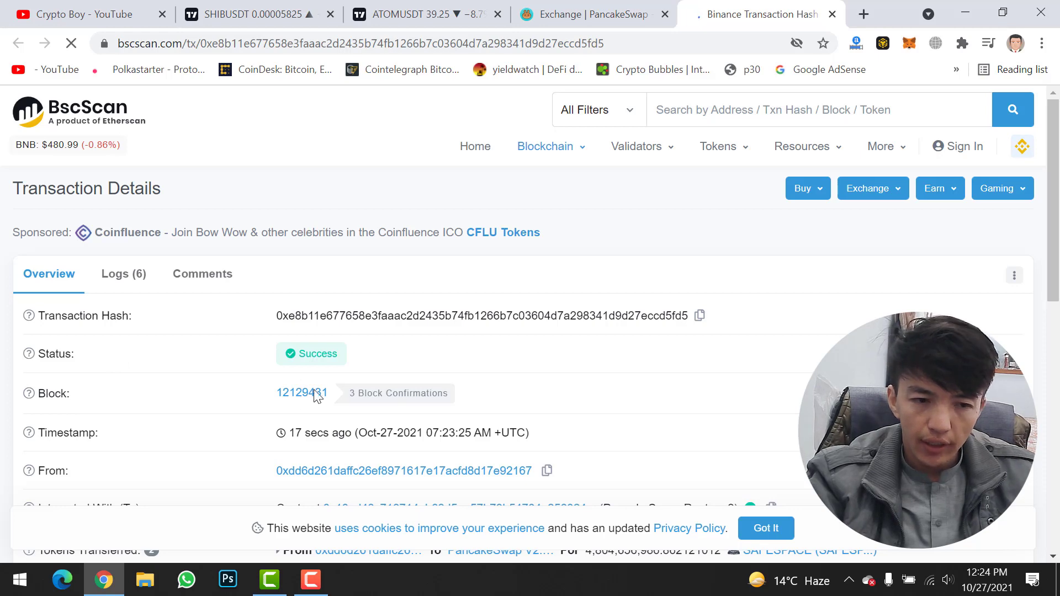
Review the transaction's status and transferred tokens on BscScan, then return to PancakeSwap and close the swap confirmation
scroll(350, 349, down, 1)
scroll(353, 353, down, 2)
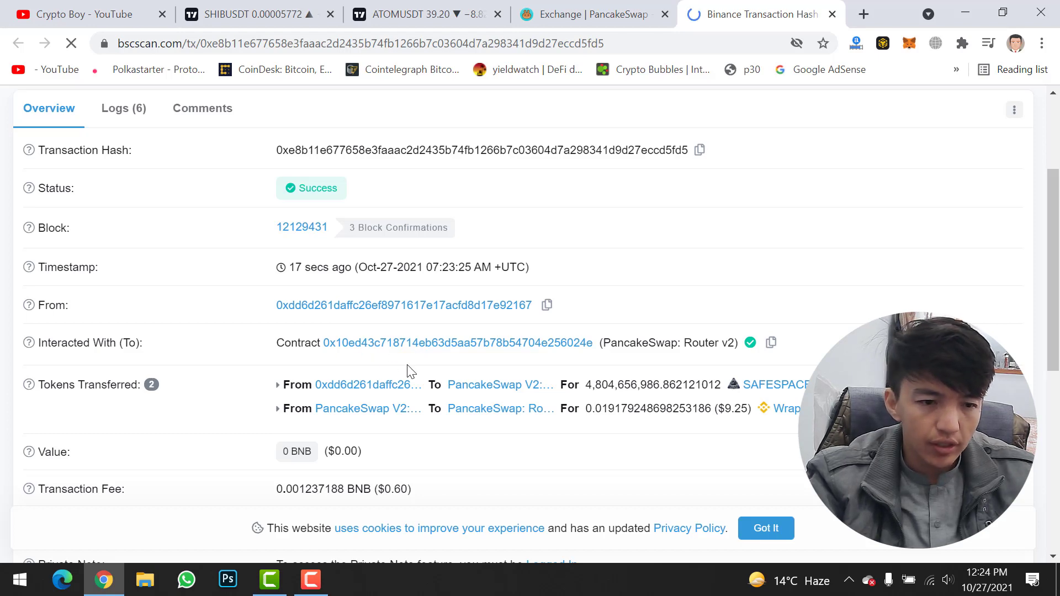
scroll(714, 339, up, 3)
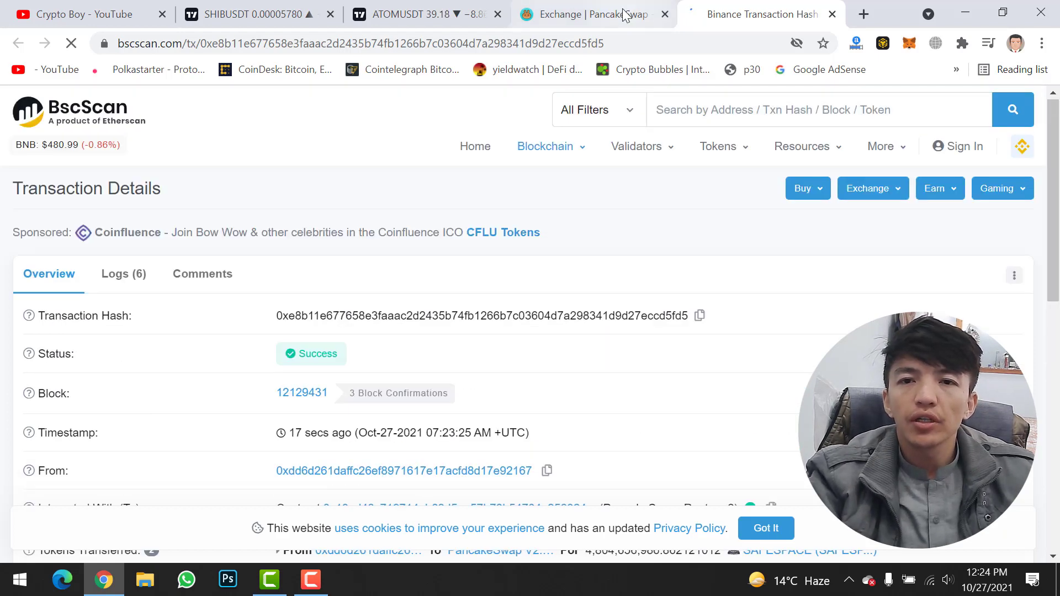
click(591, 14)
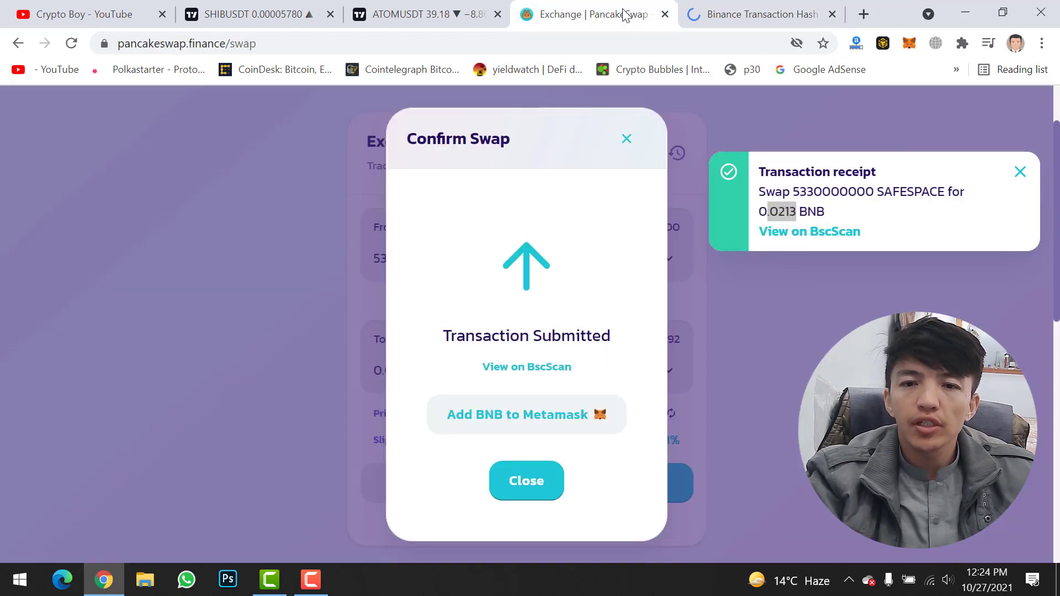
click(536, 489)
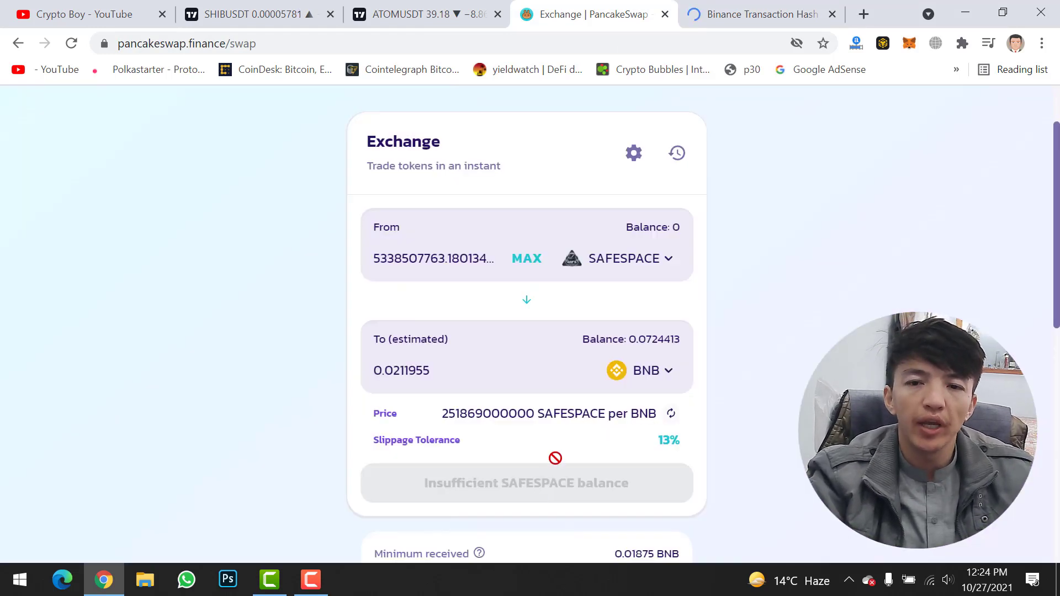